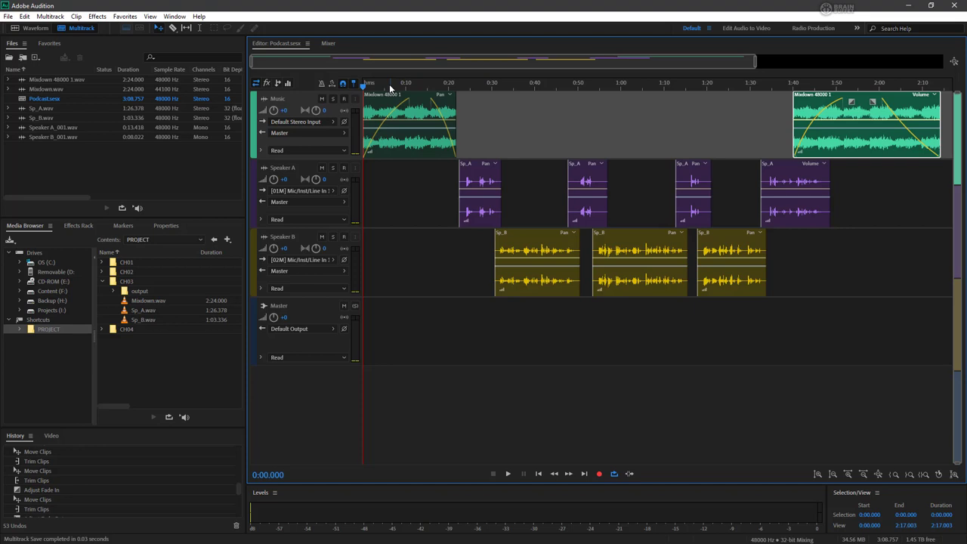
Play the podcast session, skipping ahead to about 0:13 and then 0:25
key(space)
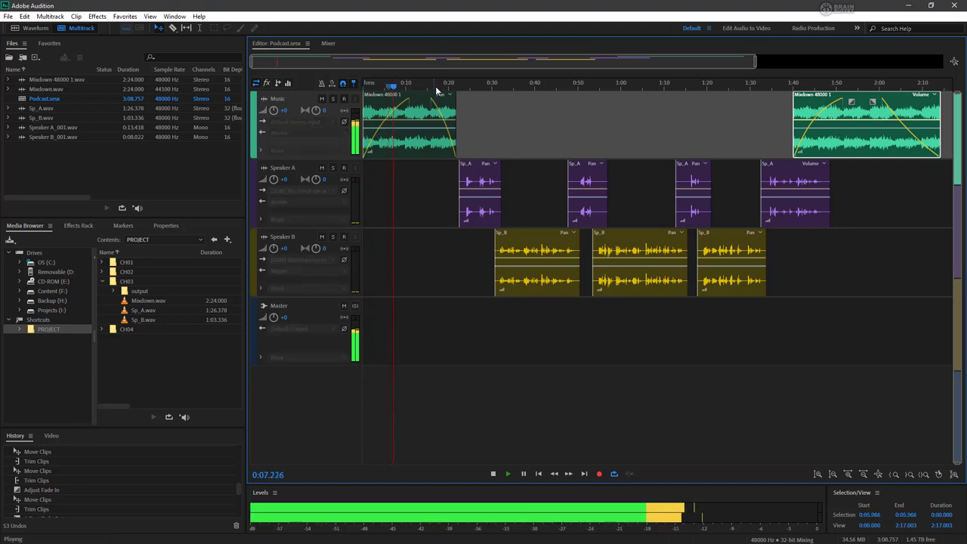
click(419, 81)
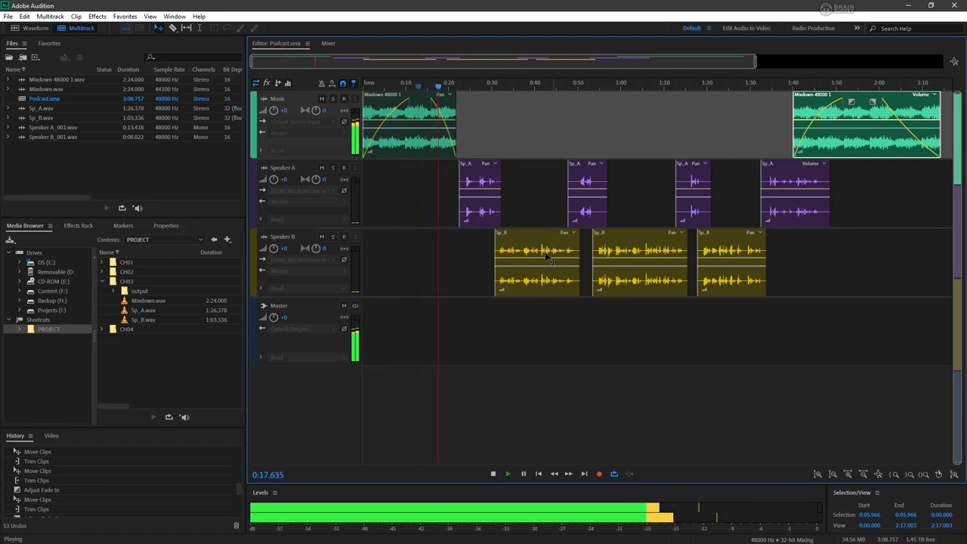
click(472, 83)
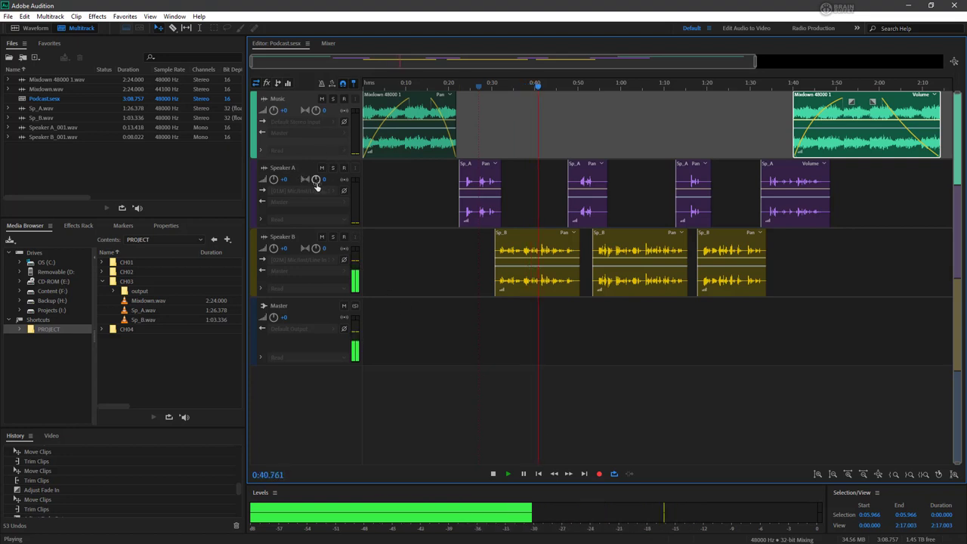
Raise the Speaker B track volume to about +2.7 dB, replaying to hear the difference
click(277, 249)
drag(278, 248, 283, 252)
key(space)
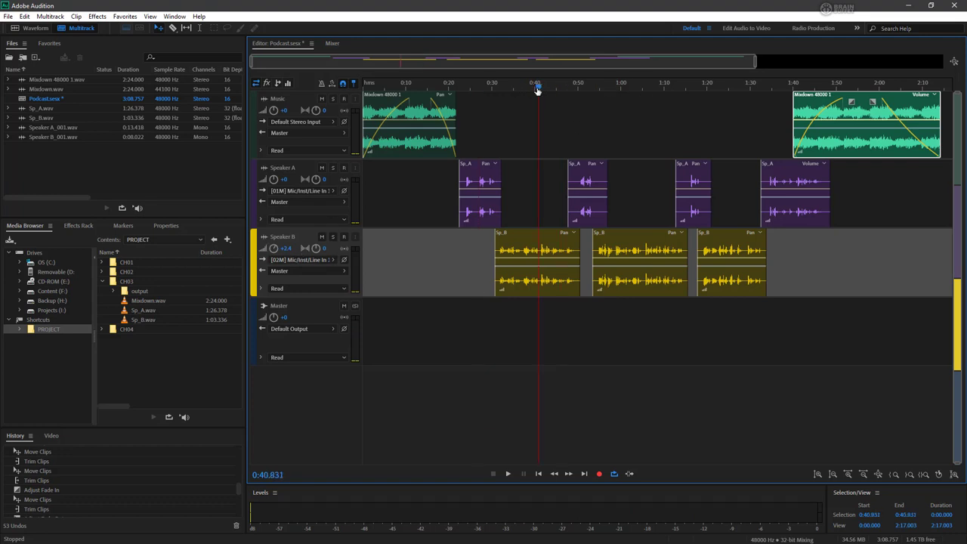
key(space)
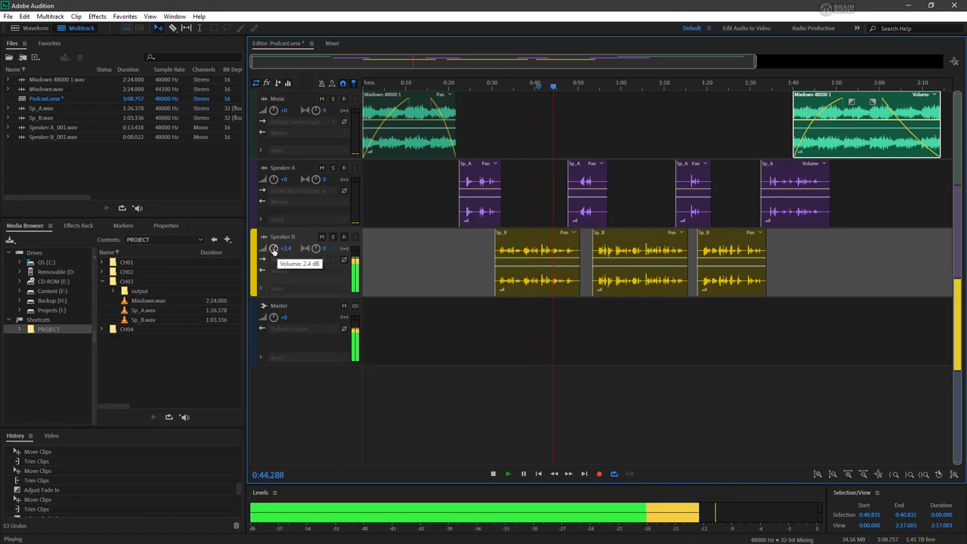
drag(272, 252, 274, 251)
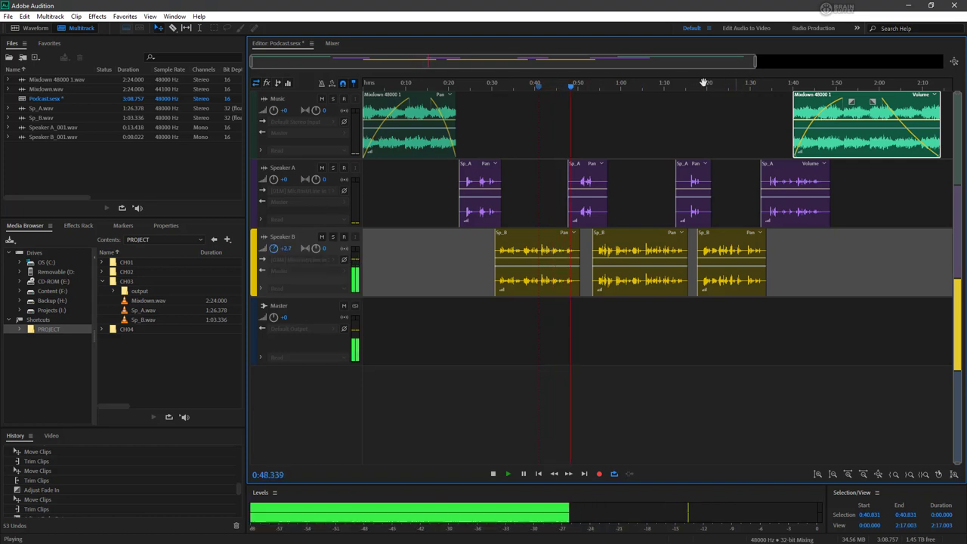
click(463, 85)
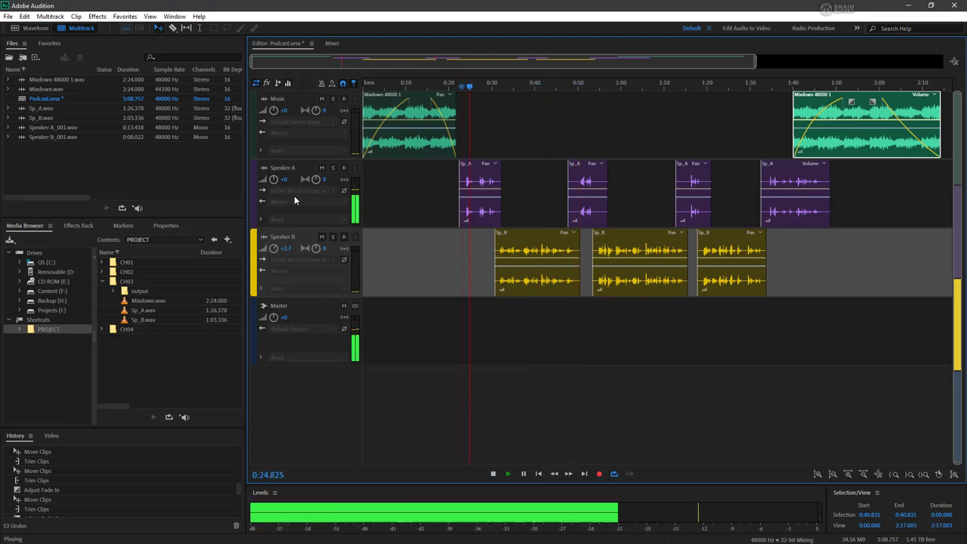
Set the Speaker A track volume to +2.1 dB and bring Speaker B up to +3 dB
click(273, 179)
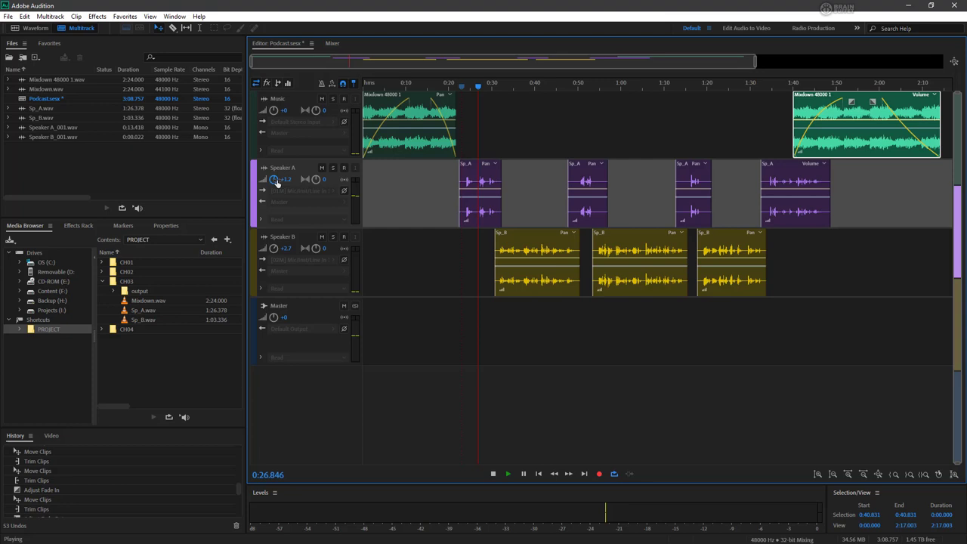
scroll(274, 179, up, 4)
scroll(274, 179, up, 3)
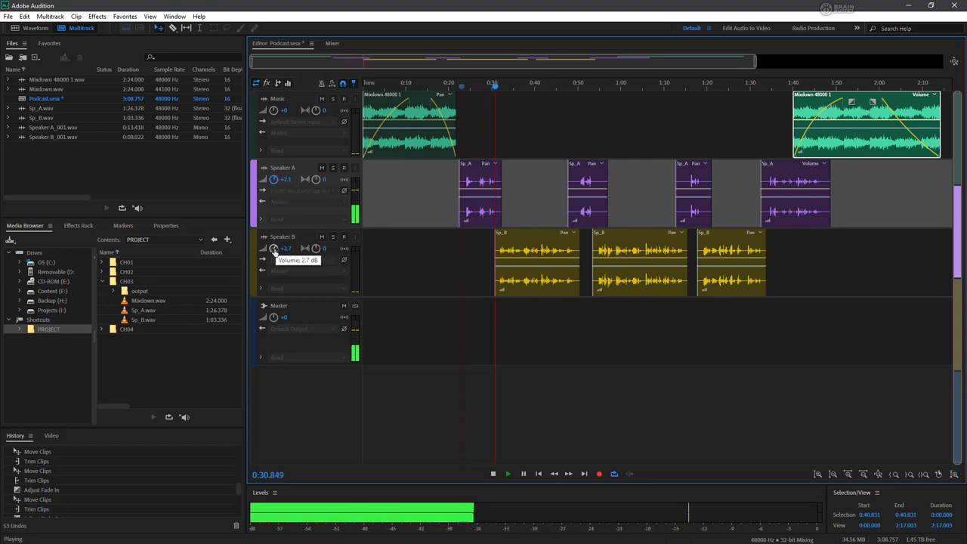
click(273, 248)
scroll(274, 248, up, 1)
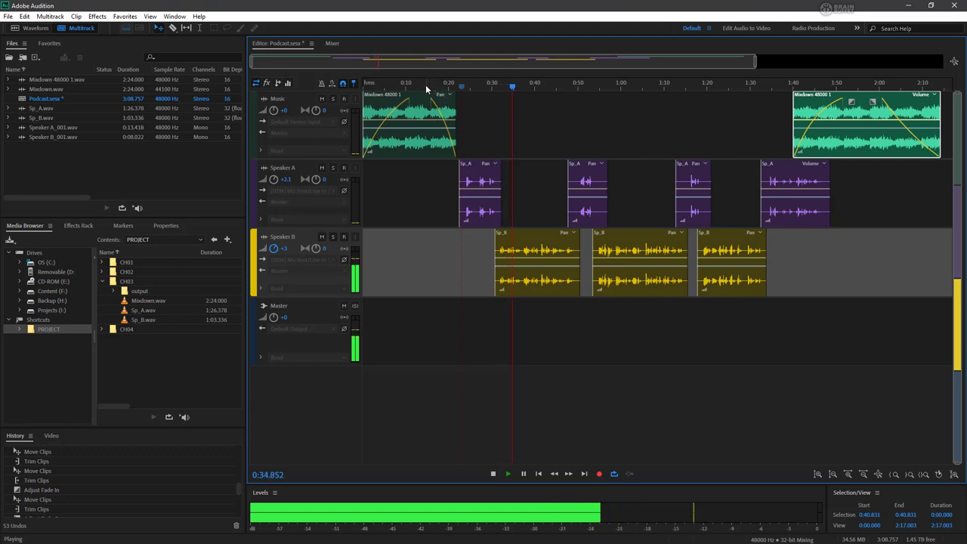
Play back from about 1:03 and 1:17 to check the new speaker levels
key(space)
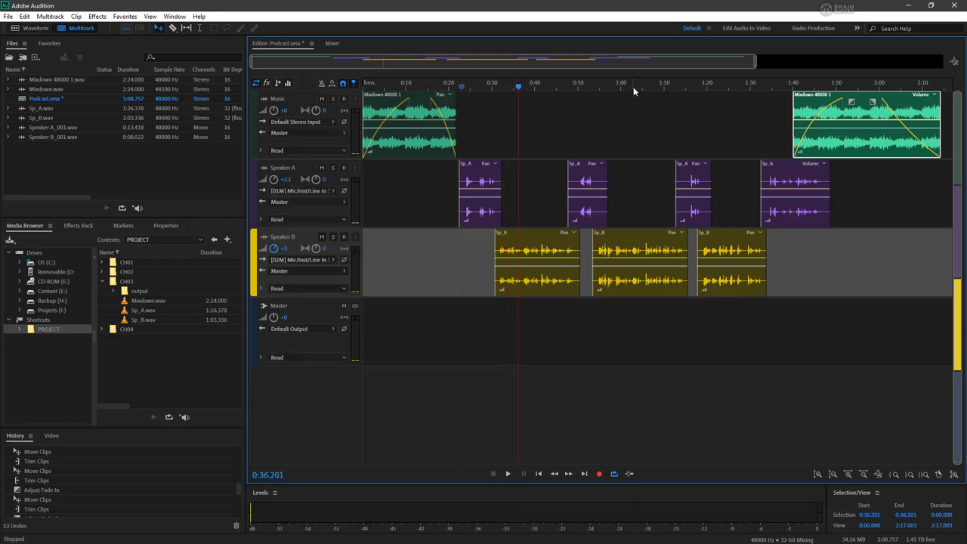
click(633, 91)
key(space)
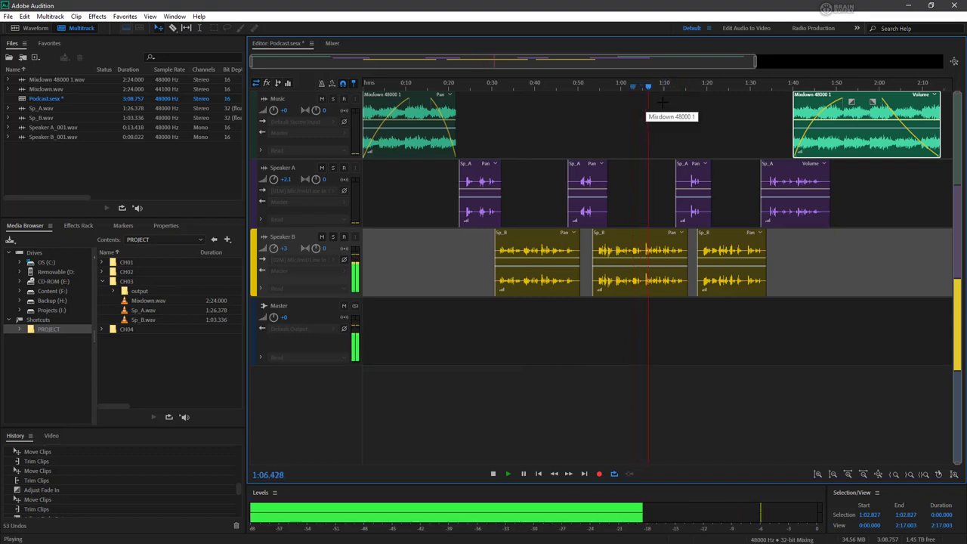
key(space)
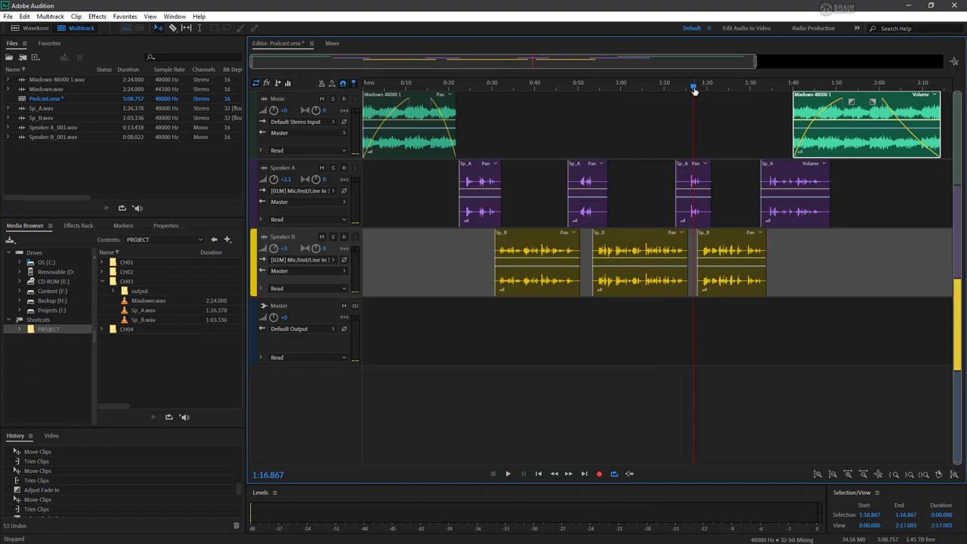
key(space)
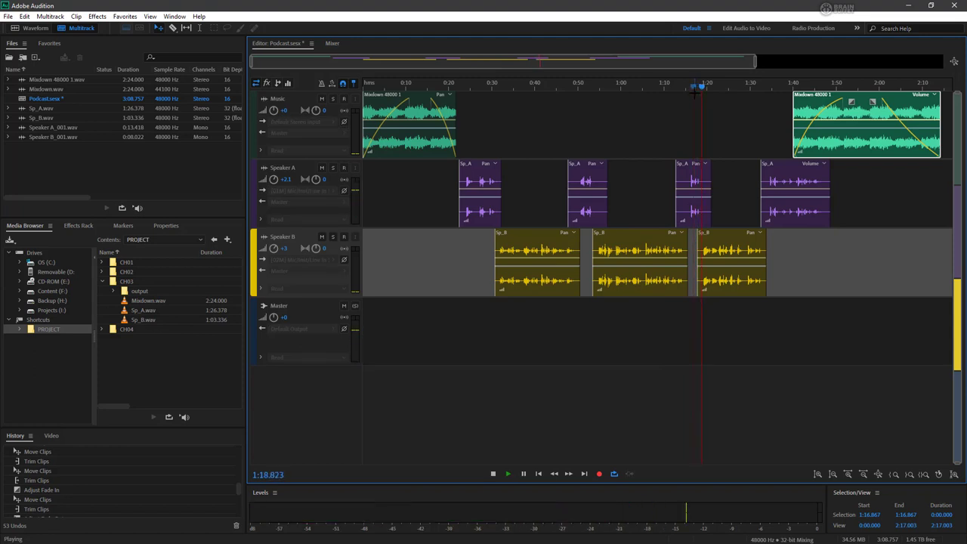
key(space)
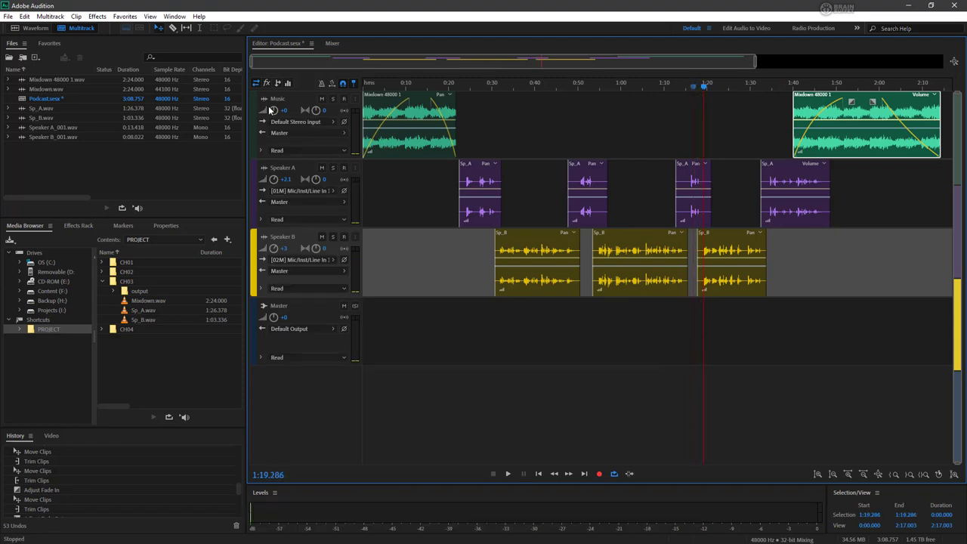
drag(273, 111, 274, 112)
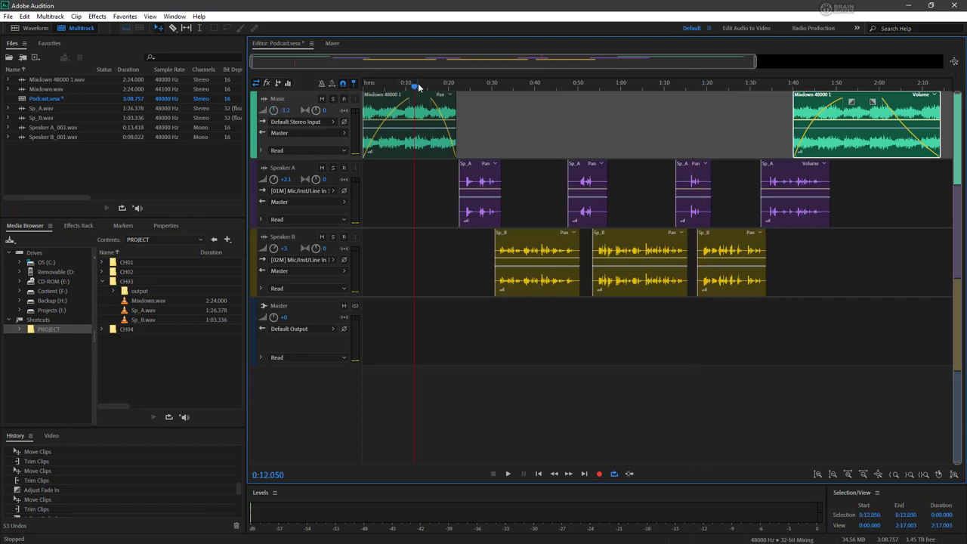
key(space)
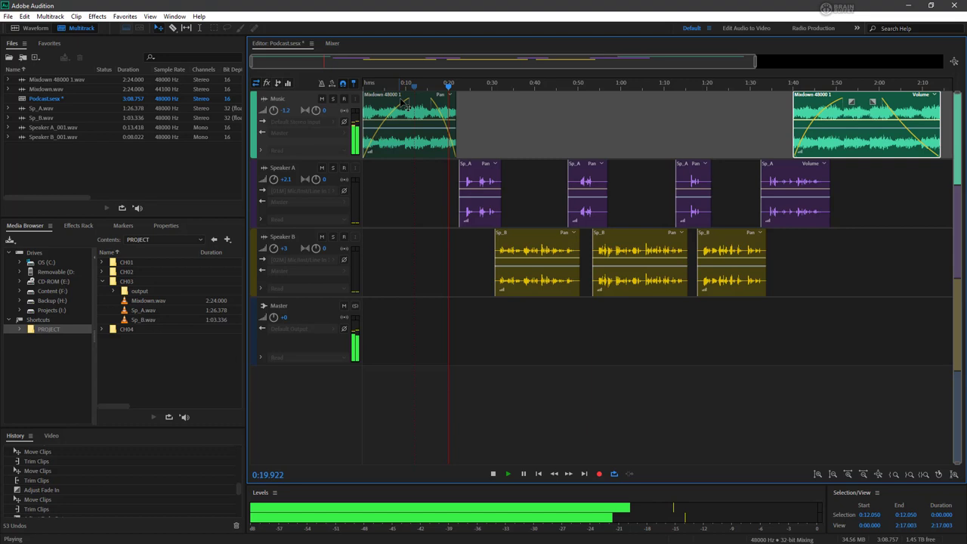
key(space)
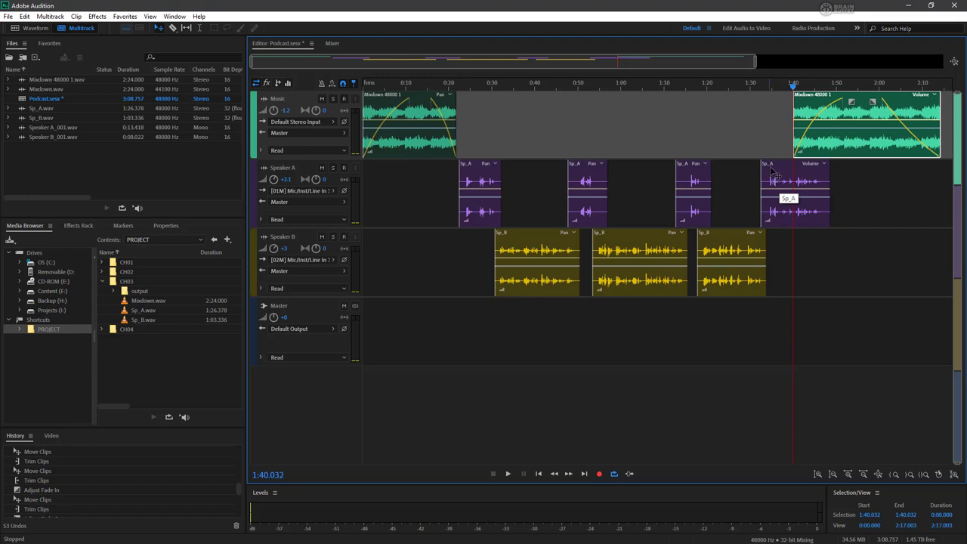
key(space)
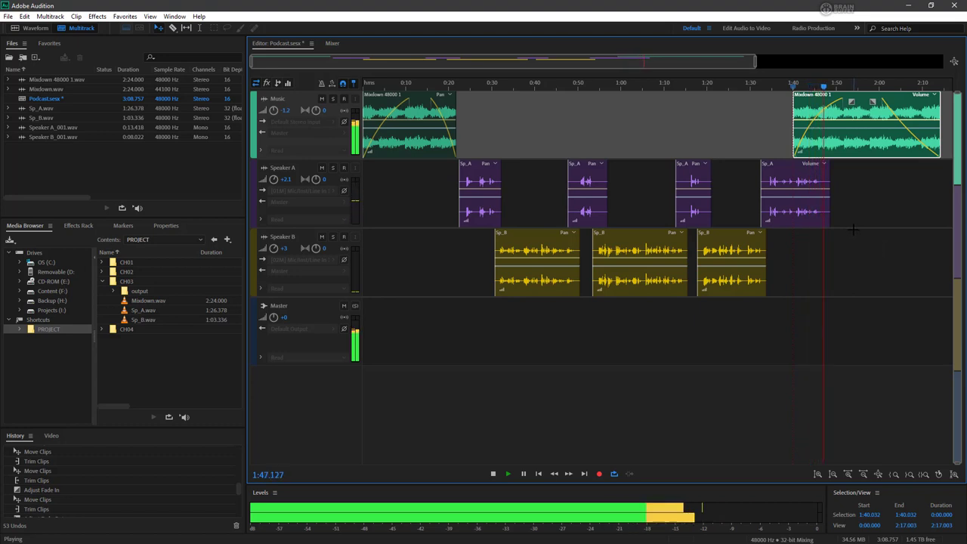
key(space)
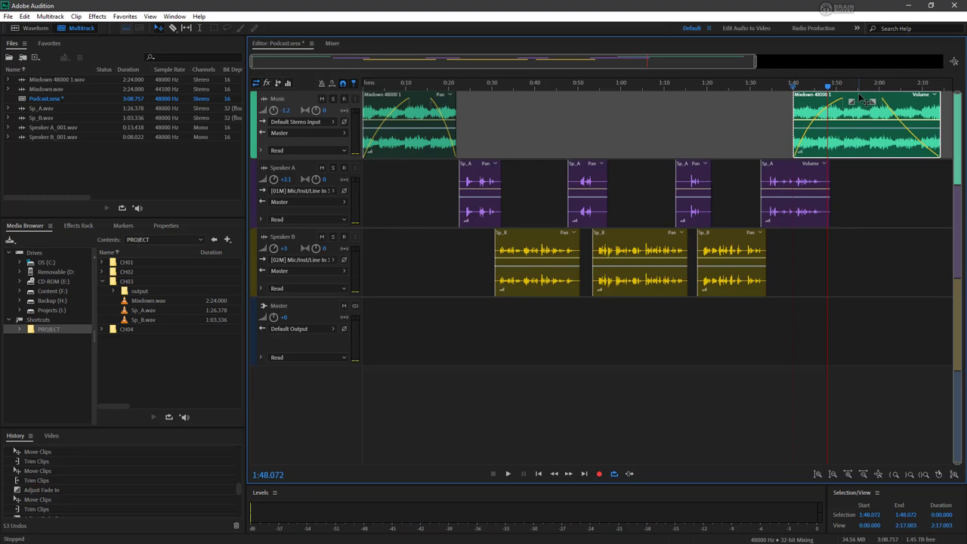
Shift the outro Music clip later to start around 1:43, checking playback from 1:41
mouse_move(861, 98)
mouse_down()
mouse_move(877, 105)
mouse_move(859, 104)
mouse_up()
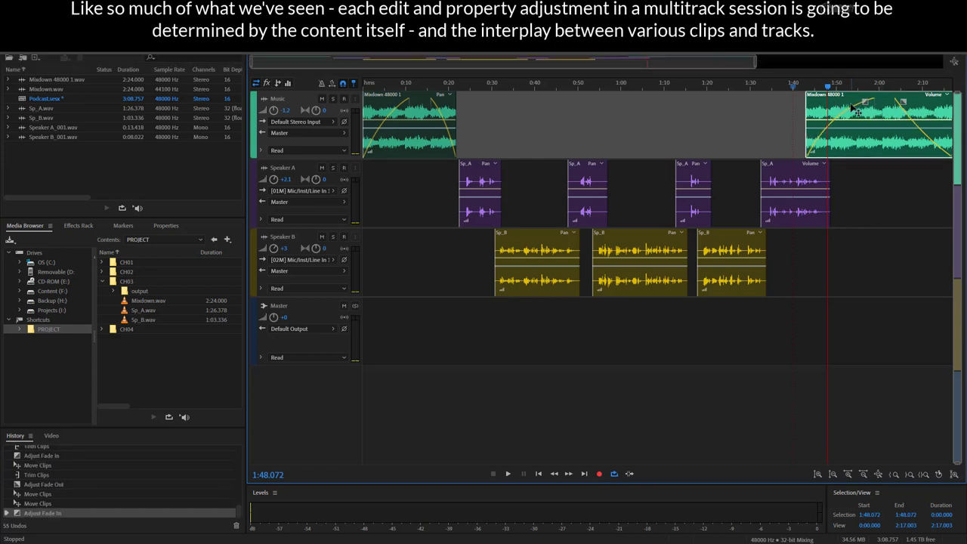
key(space)
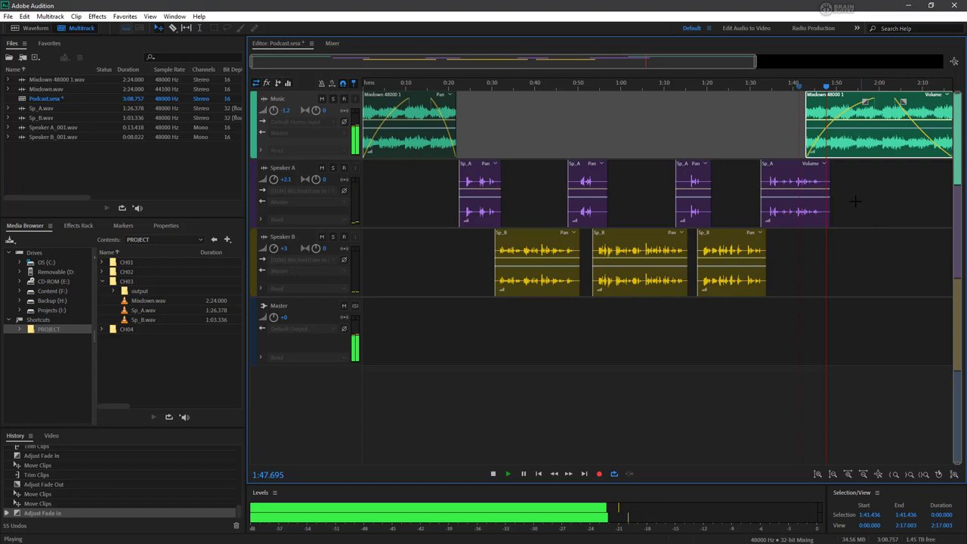
key(space)
click(782, 176)
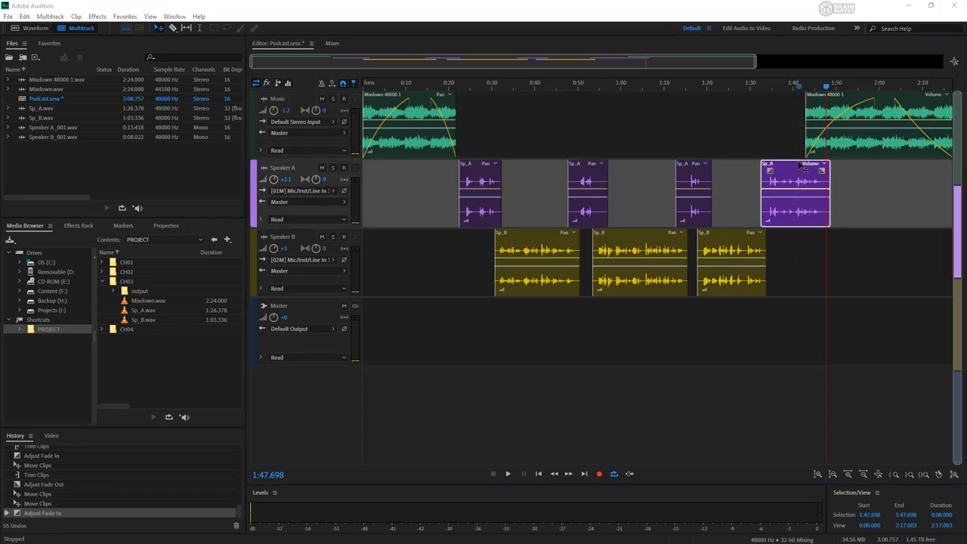
Audition from 1:41 and 0:26, then raise the last Speaker A clip's volume envelope to +2.0 dB
click(801, 81)
key(space)
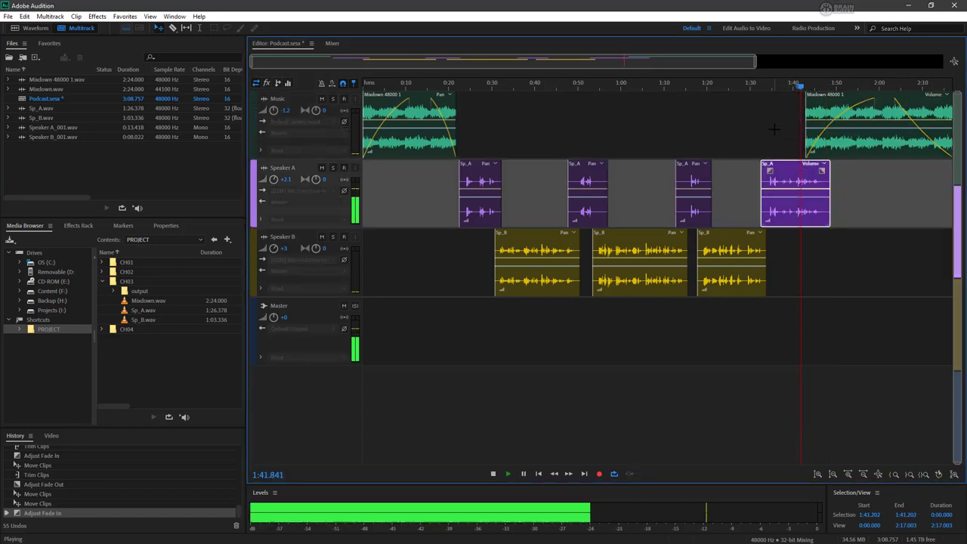
key(space)
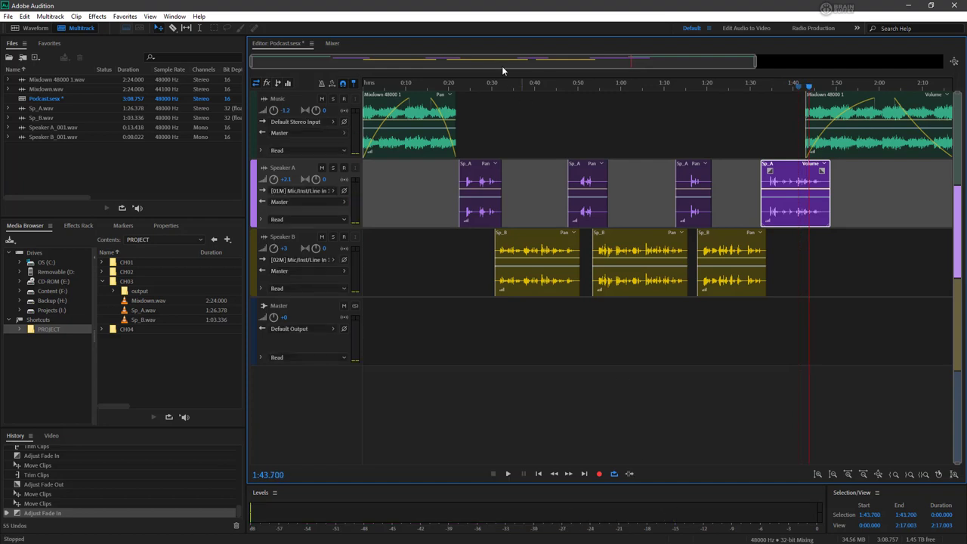
click(479, 85)
key(space)
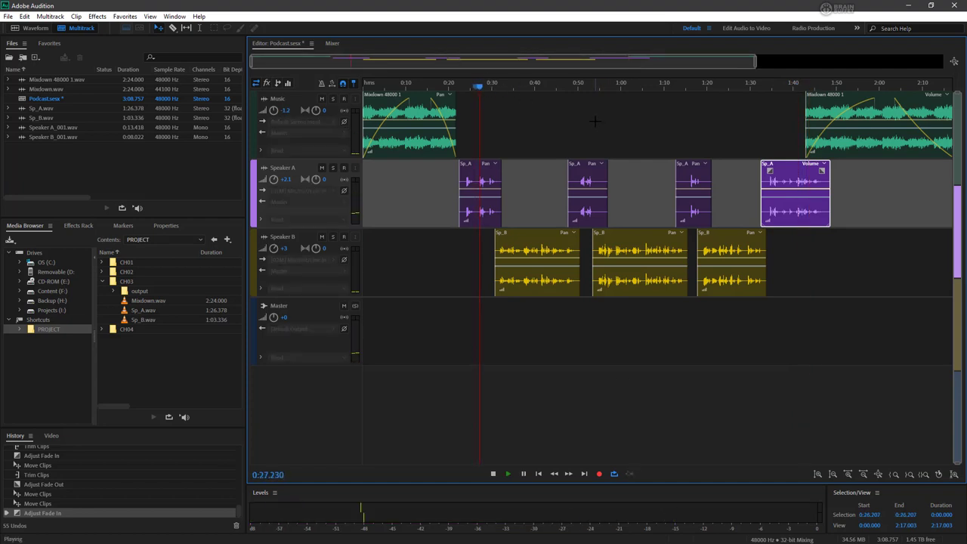
key(space)
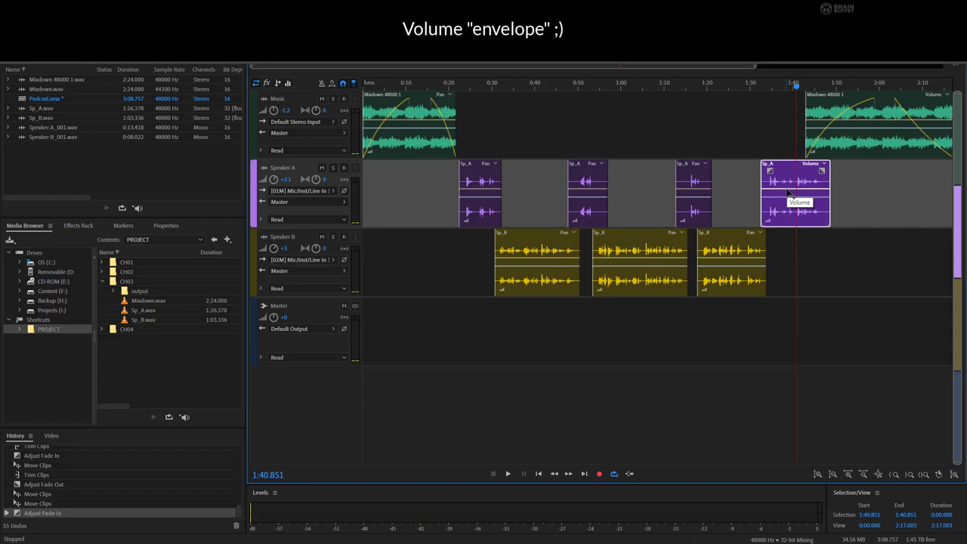
mouse_move(787, 187)
mouse_down()
mouse_move(786, 201)
mouse_move(788, 188)
mouse_up()
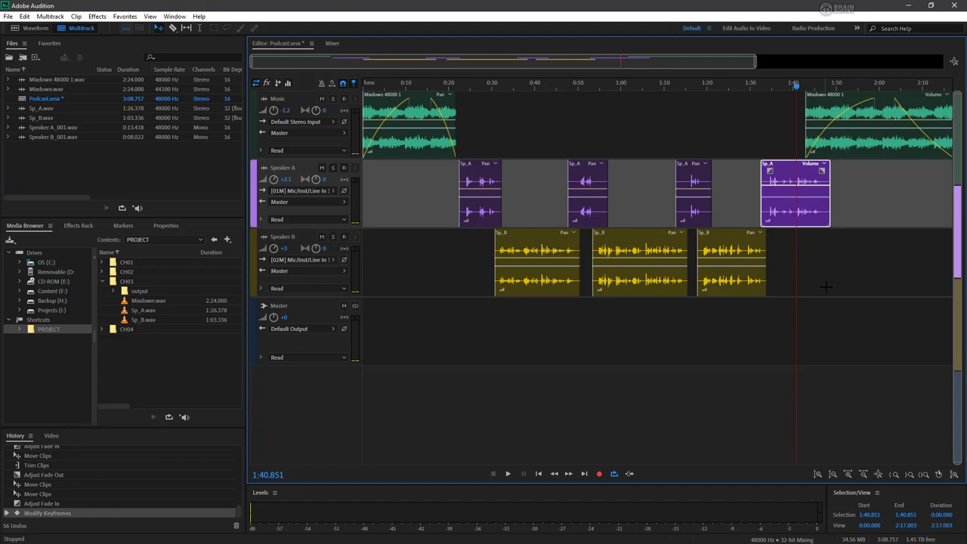
key(space)
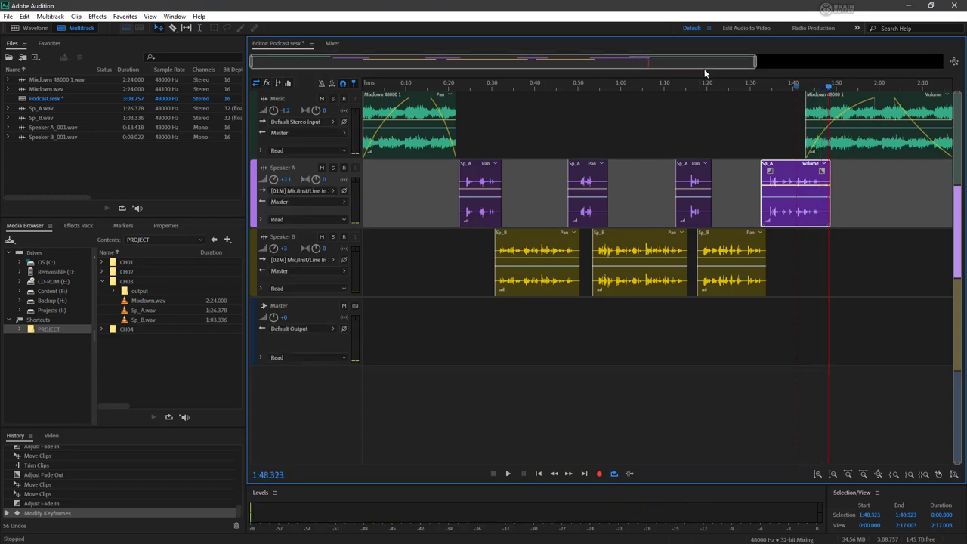
click(693, 87)
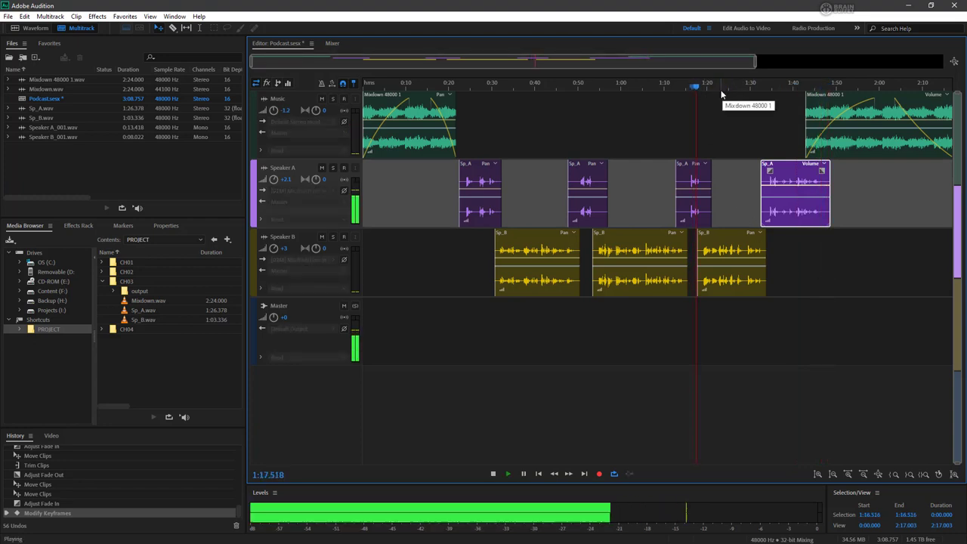
click(727, 88)
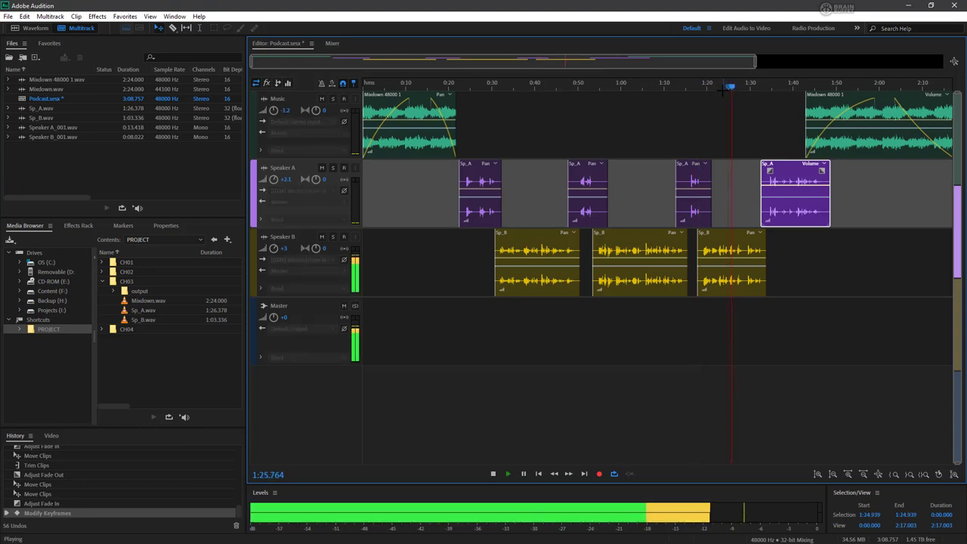
key(space)
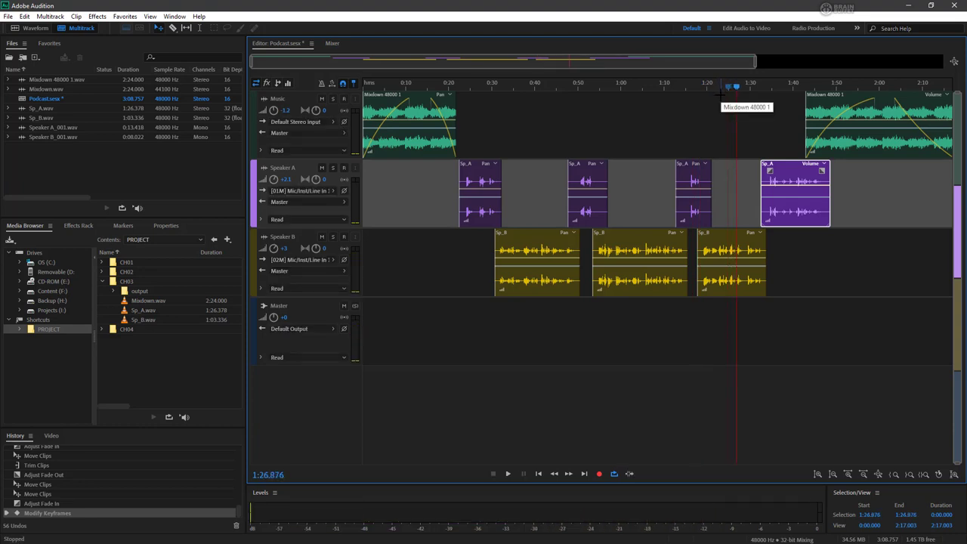